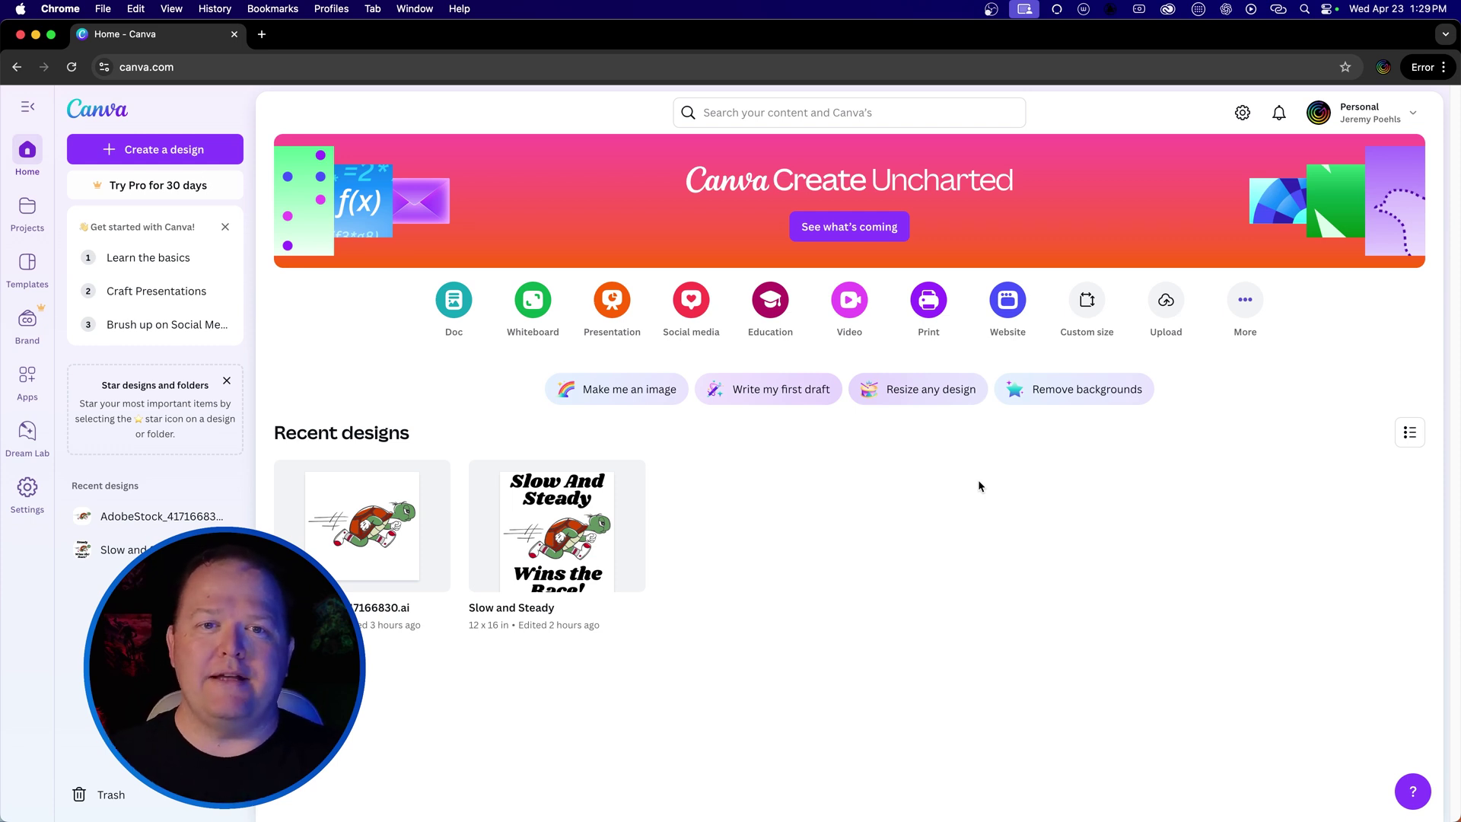
Open the Slow and Steady poster, check its download image size, and dismiss the Pro upsell.
{"action": "left_click", "coordinate": [531, 535]}
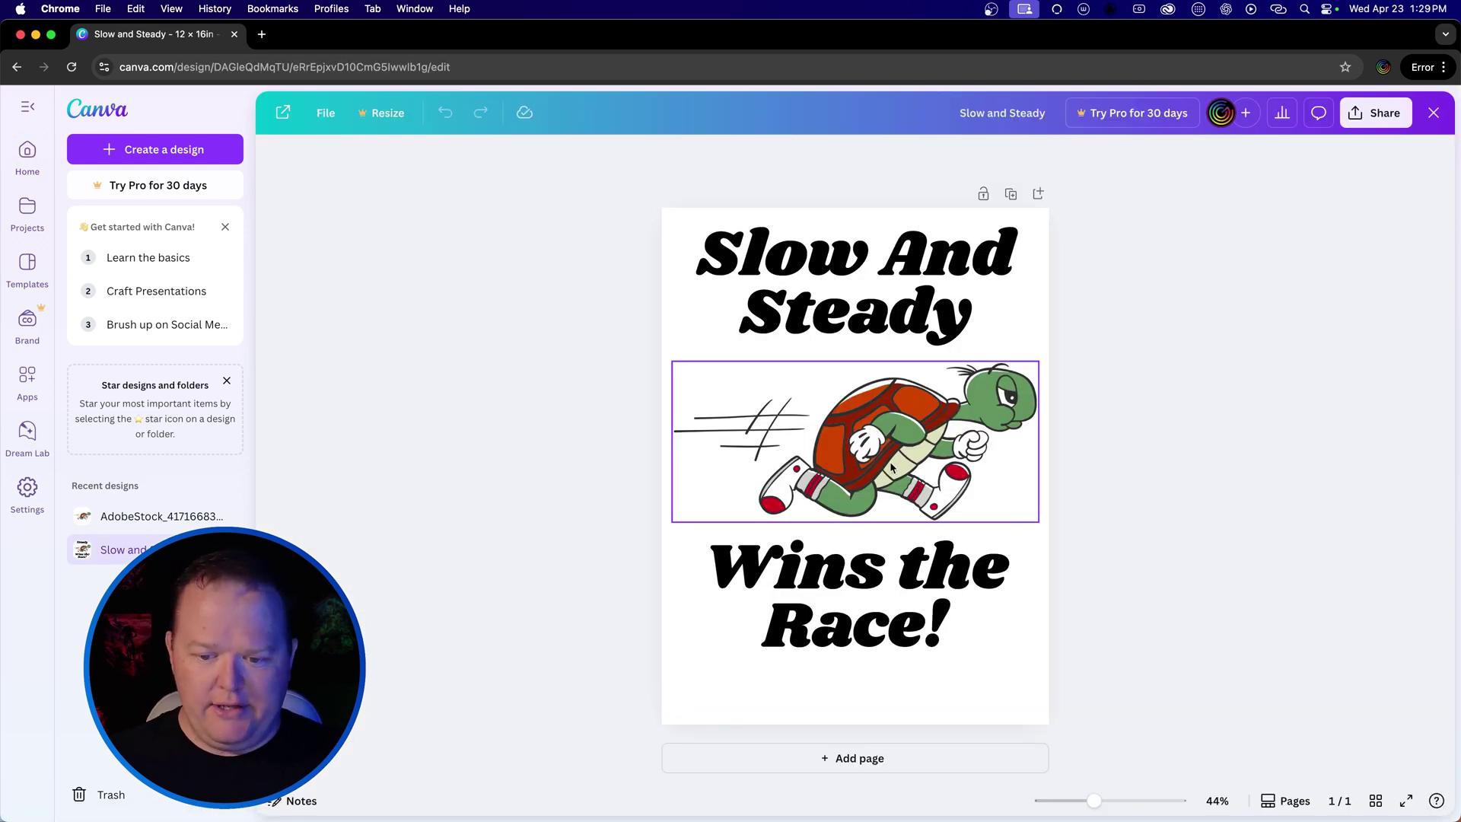
{"action": "left_click", "coordinate": [857, 598]}
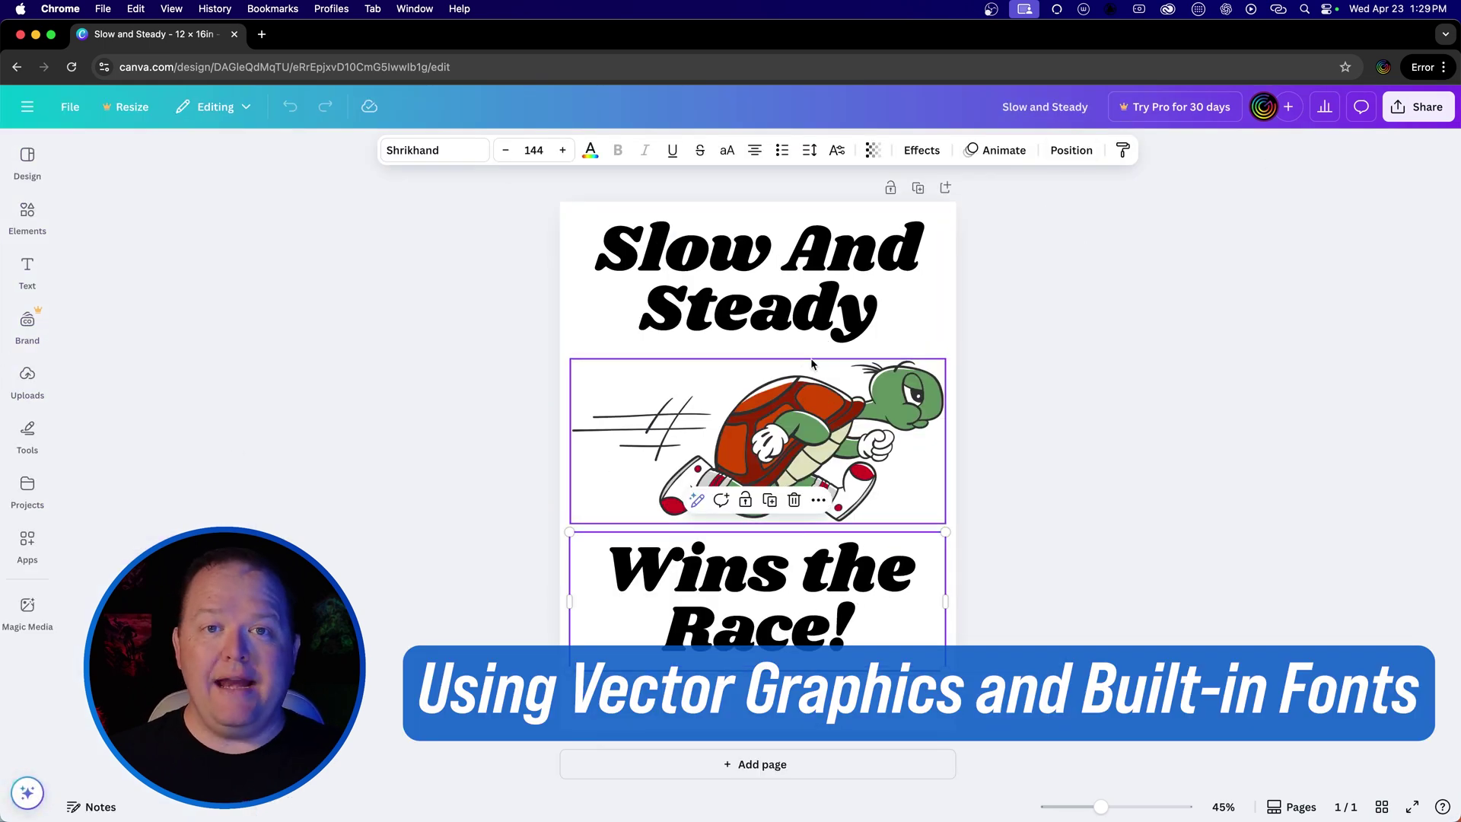
{"action": "left_click", "coordinate": [1404, 107]}
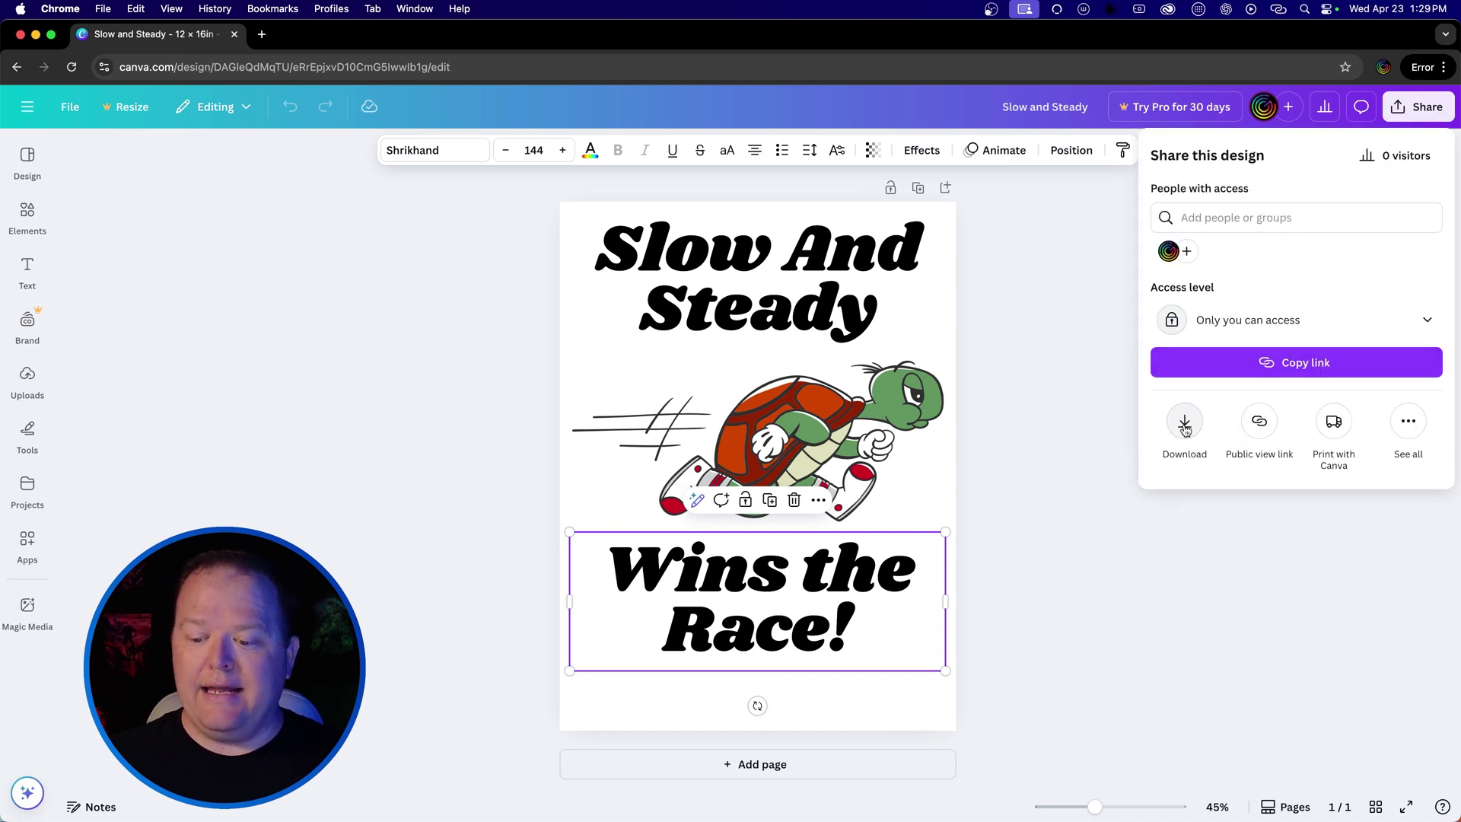
{"action": "left_click", "coordinate": [1185, 423]}
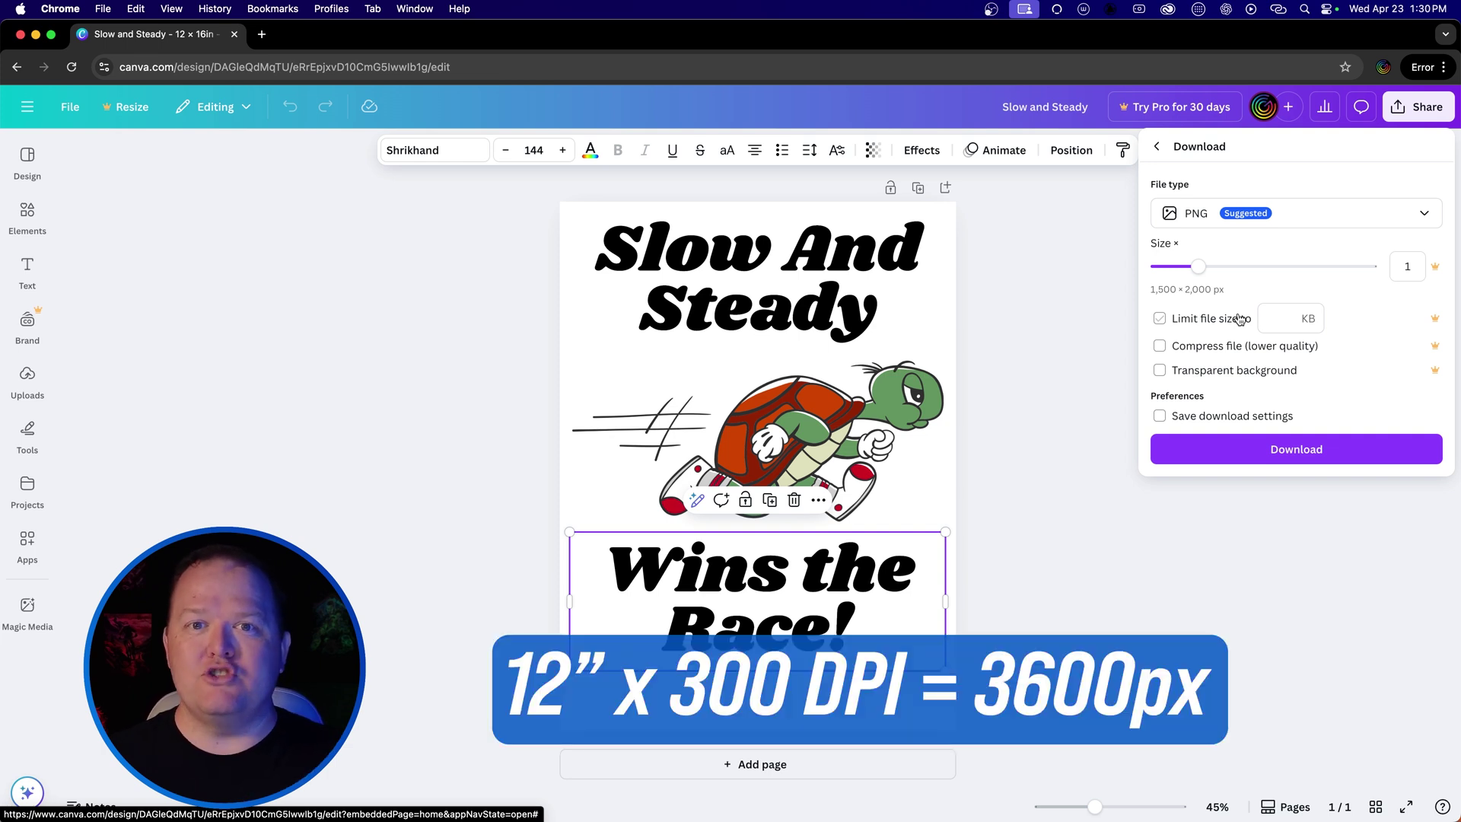
{"action": "left_click", "coordinate": [1262, 267]}
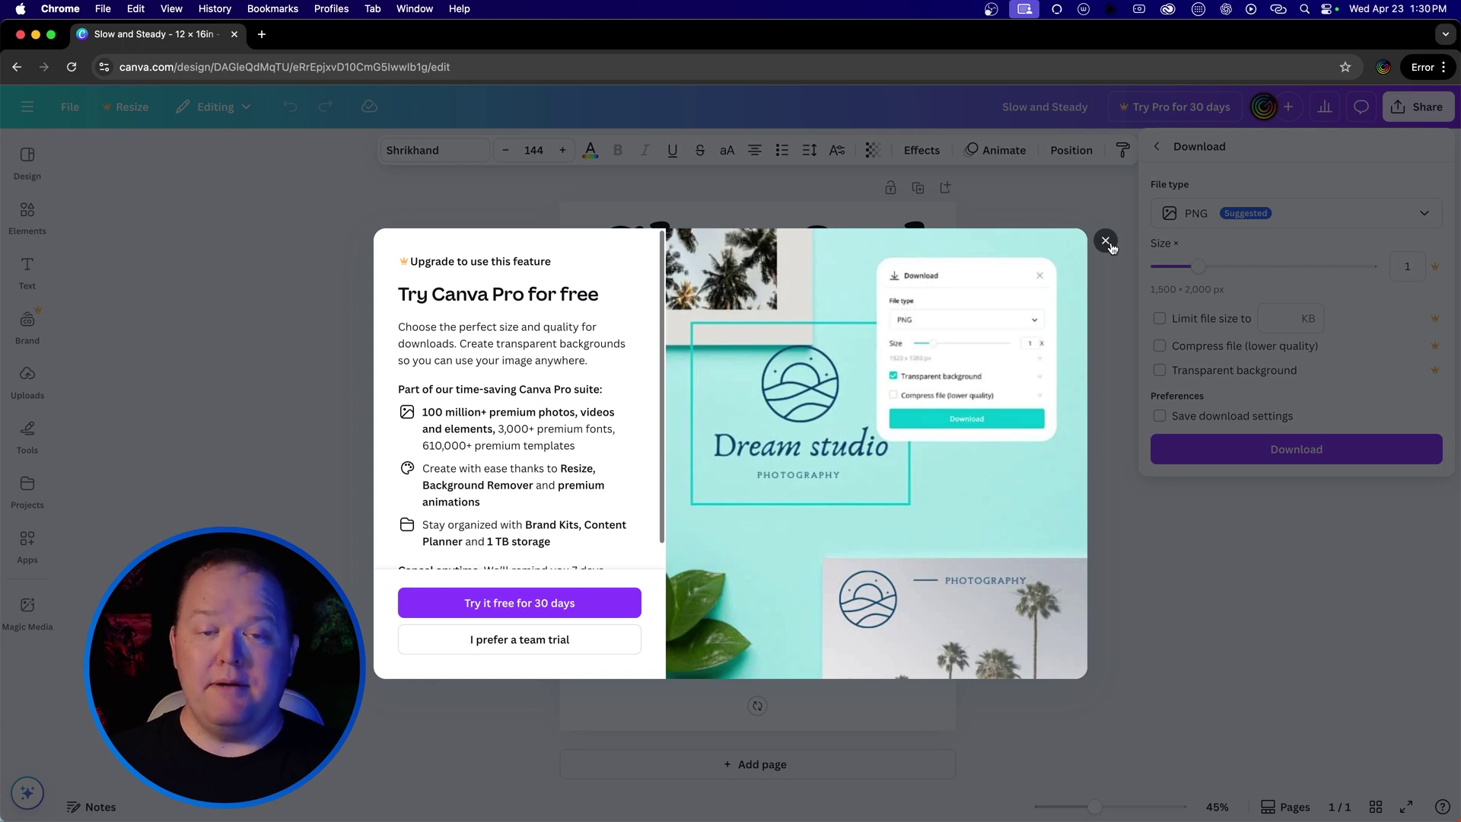
{"action": "left_click", "coordinate": [1107, 242]}
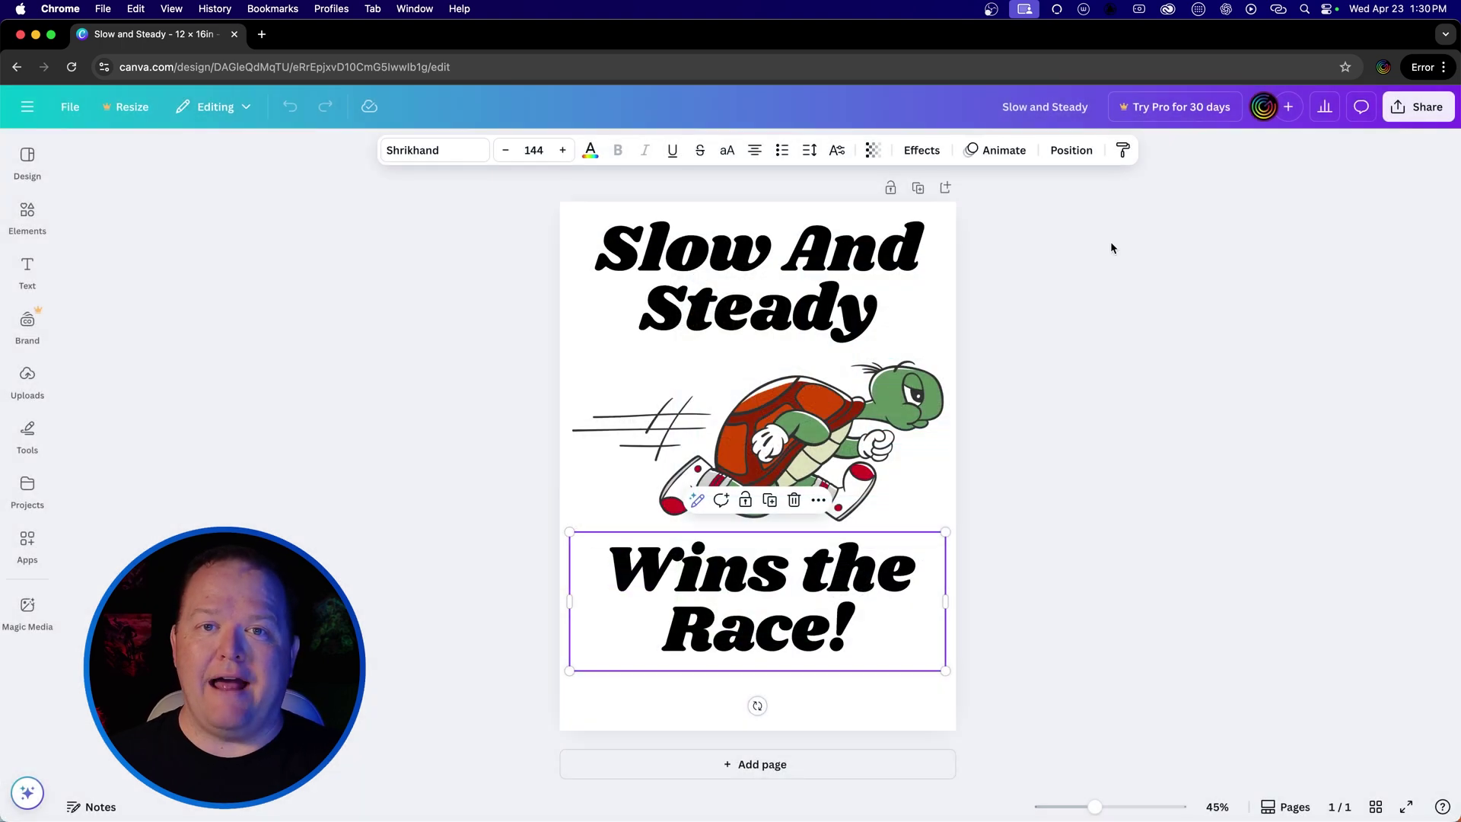
Start a new custom-size design with pixels kept as the unit.
{"action": "left_click", "coordinate": [70, 106]}
{"action": "left_click", "coordinate": [129, 216]}
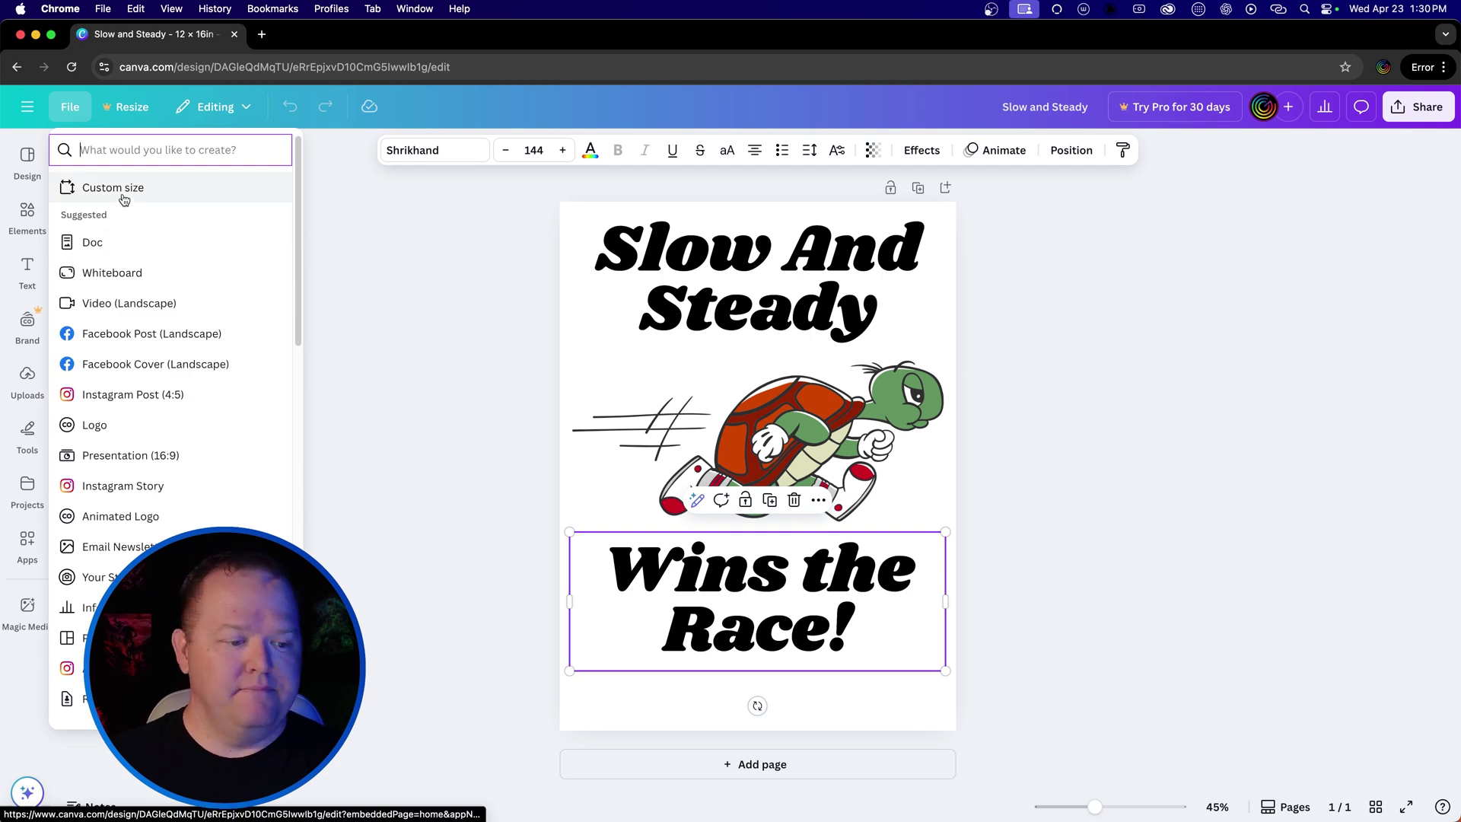
{"action": "left_click", "coordinate": [122, 194]}
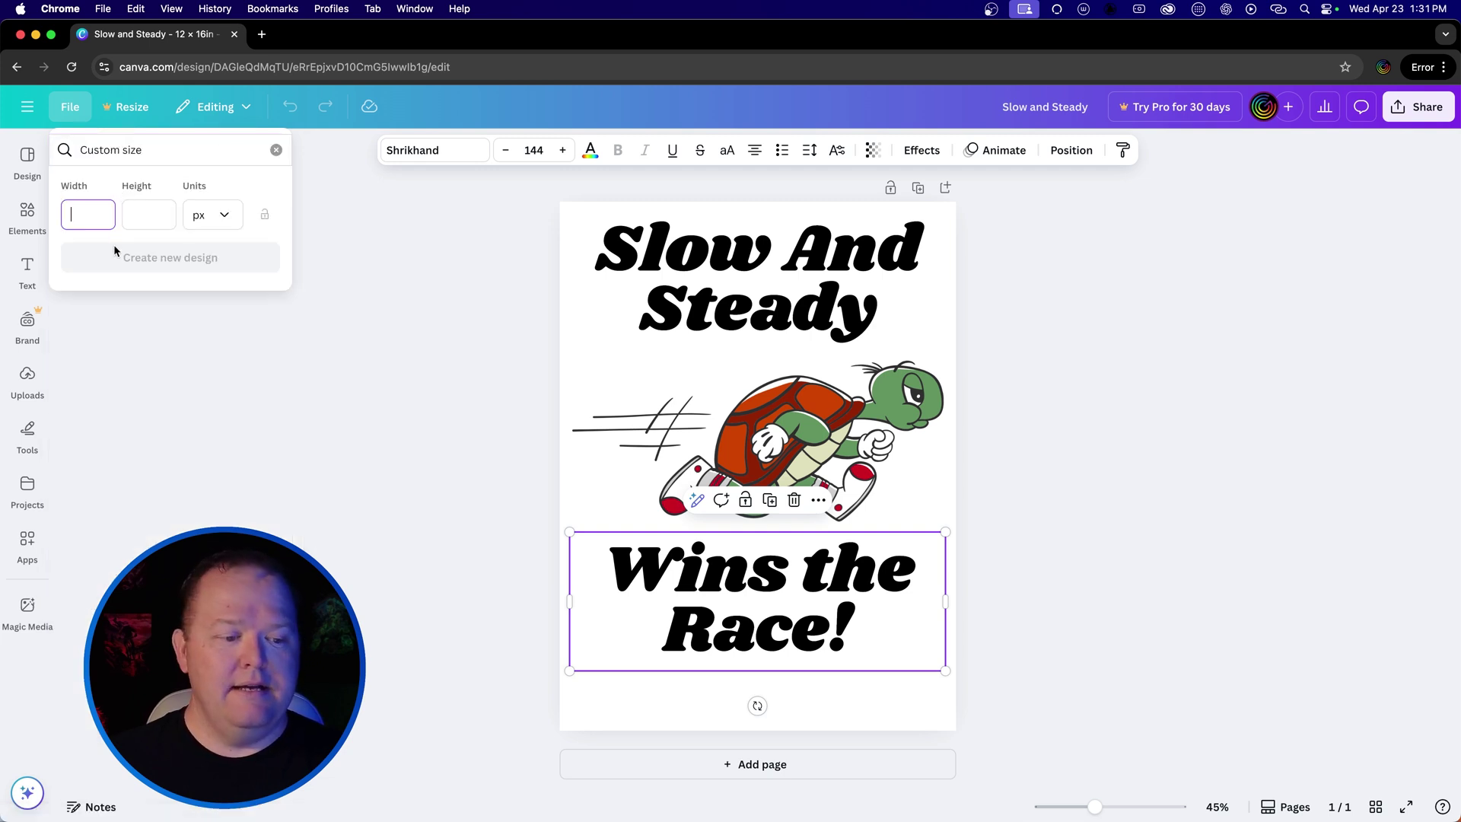
{"action": "left_click", "coordinate": [223, 225]}
{"action": "left_click", "coordinate": [224, 229]}
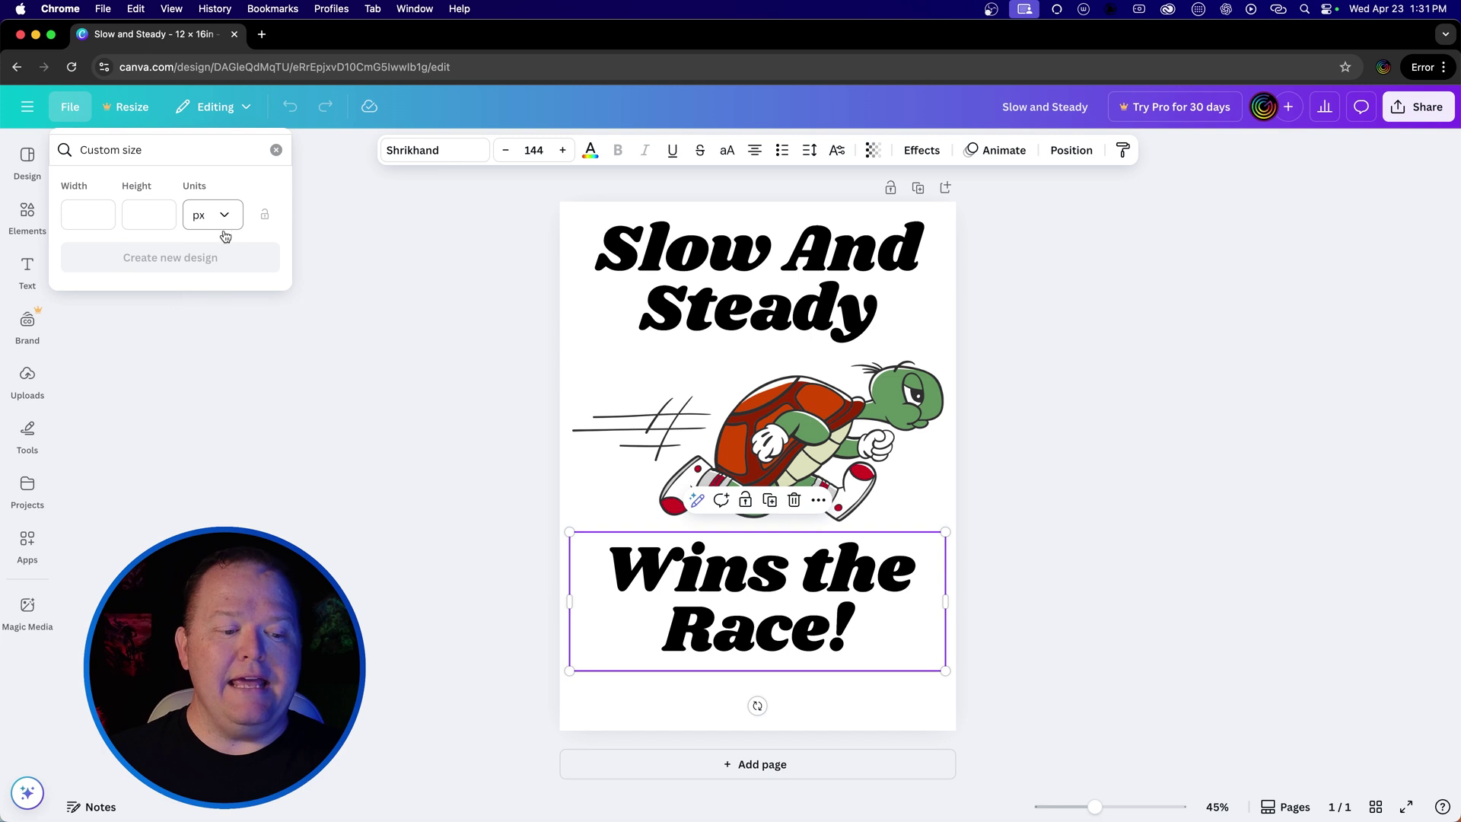
{"action": "left_click", "coordinate": [224, 229]}
{"action": "left_click", "coordinate": [214, 221]}
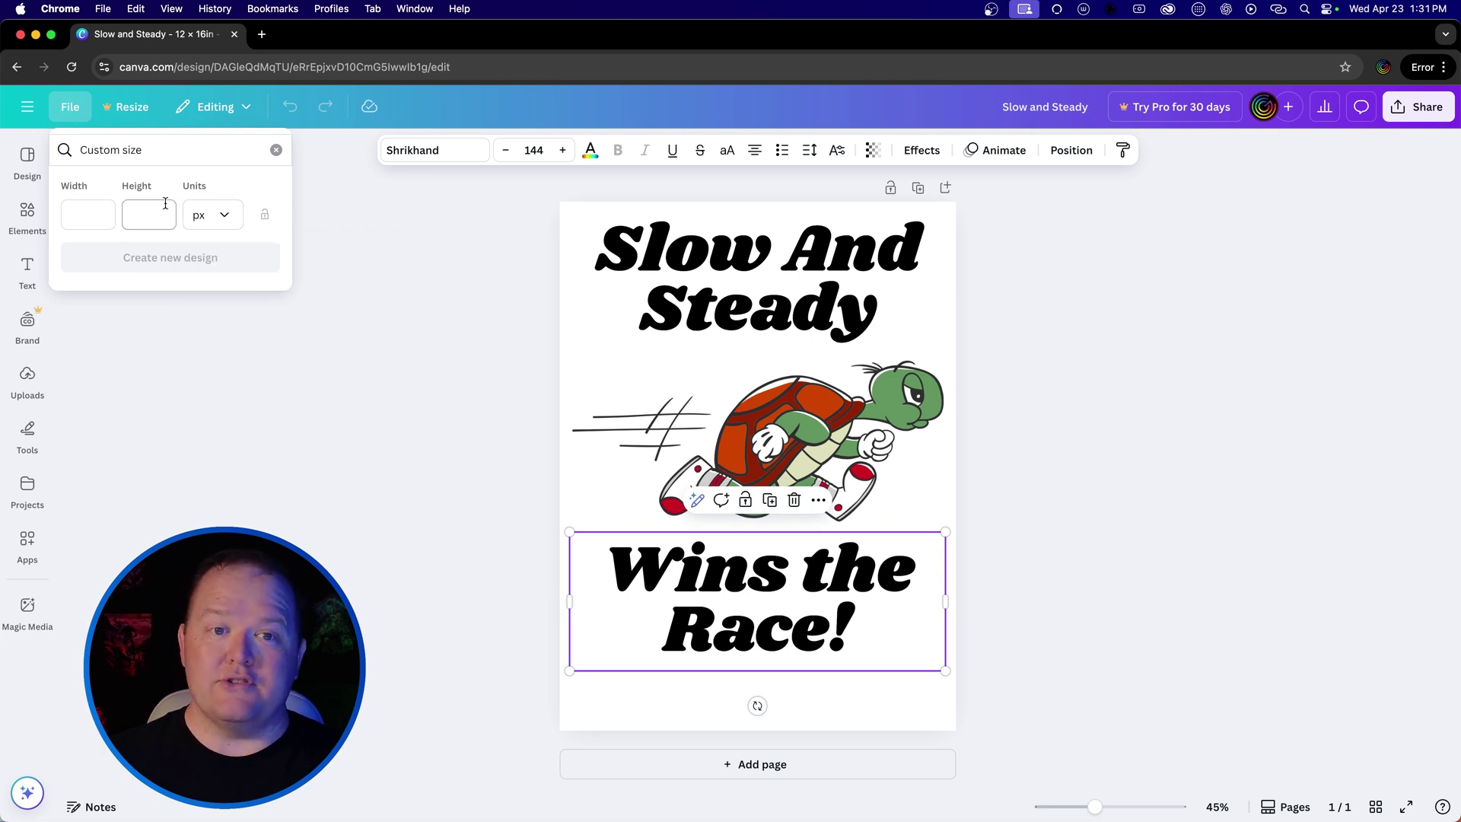
Create the design at 3600 px wide by 4500 px high.
{"action": "left_click", "coordinate": [78, 209]}
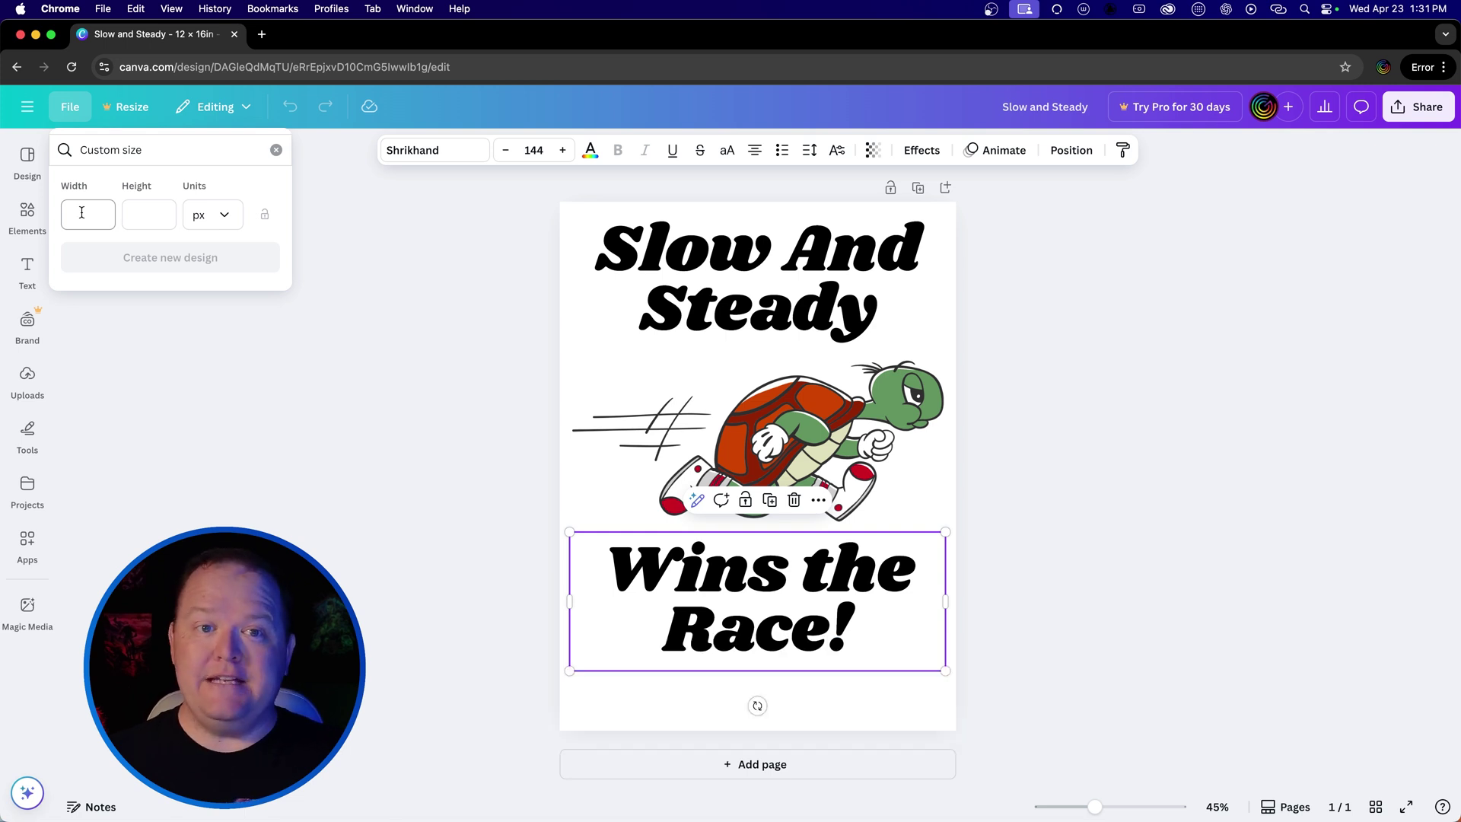
{"action": "left_click", "coordinate": [81, 212]}
{"action": "type", "text": "360"}
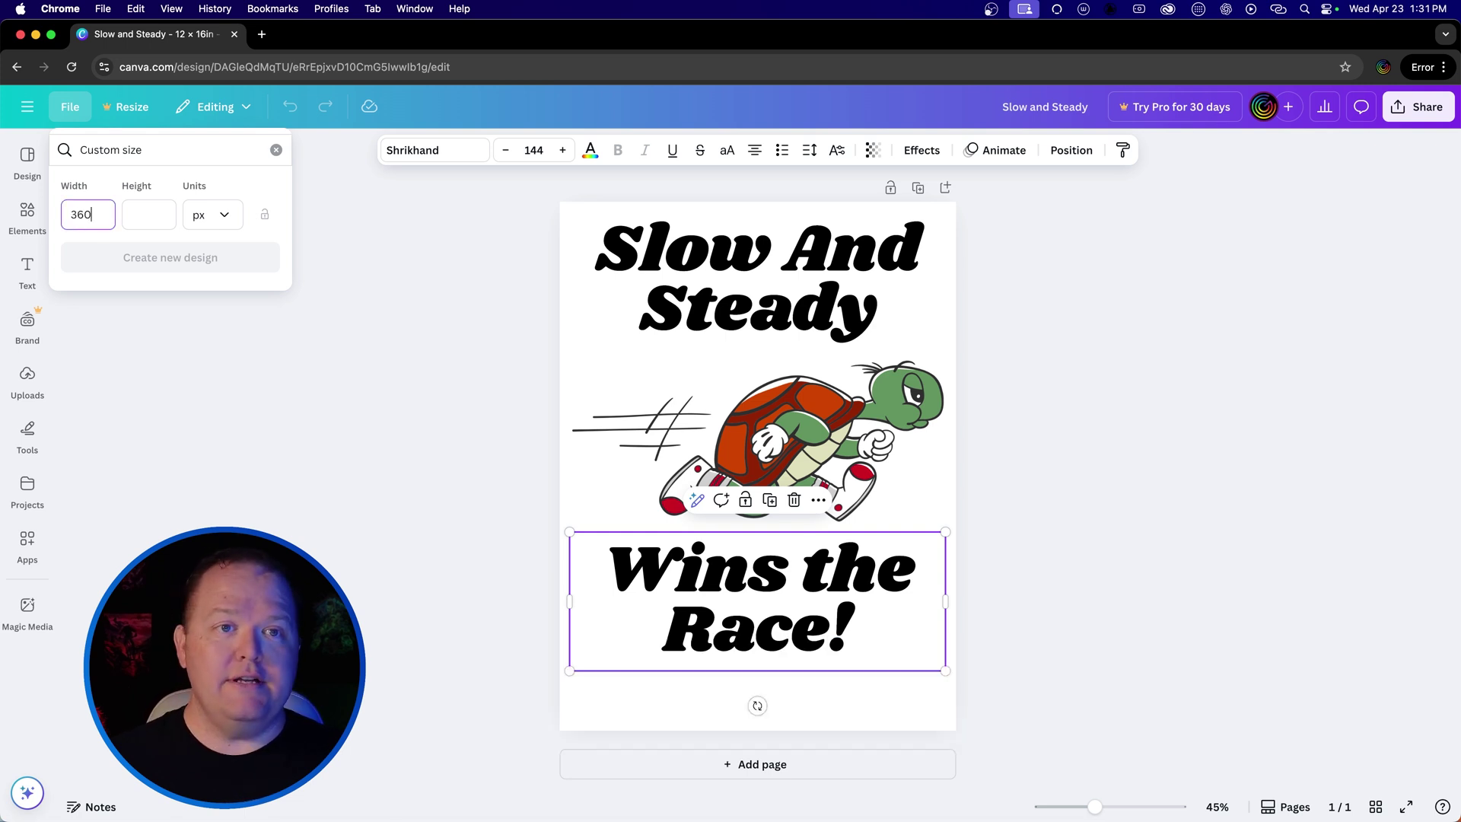
{"action": "type", "text": "0"}
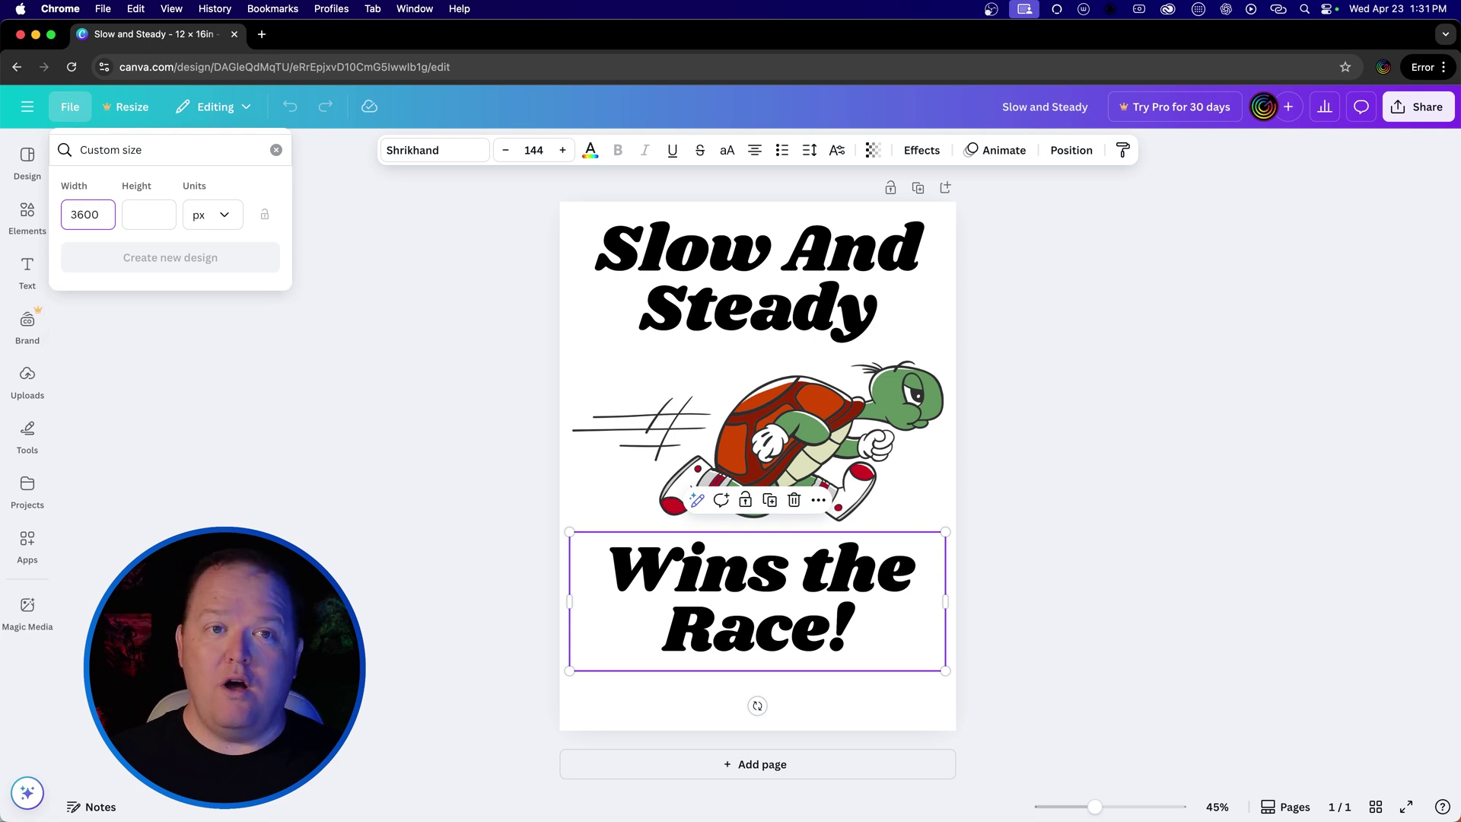
{"action": "left_click", "coordinate": [148, 213]}
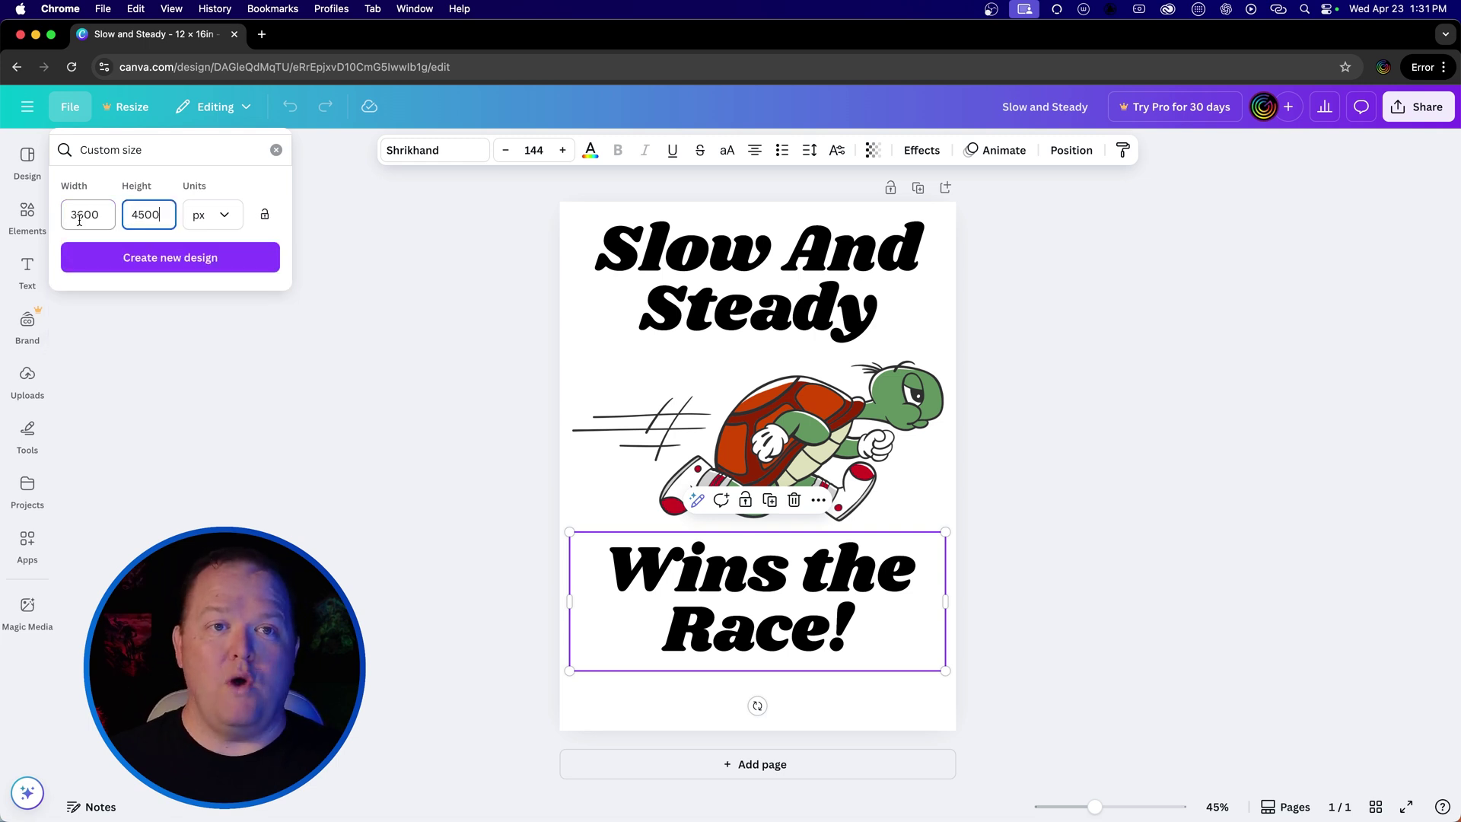
{"action": "left_click", "coordinate": [134, 257]}
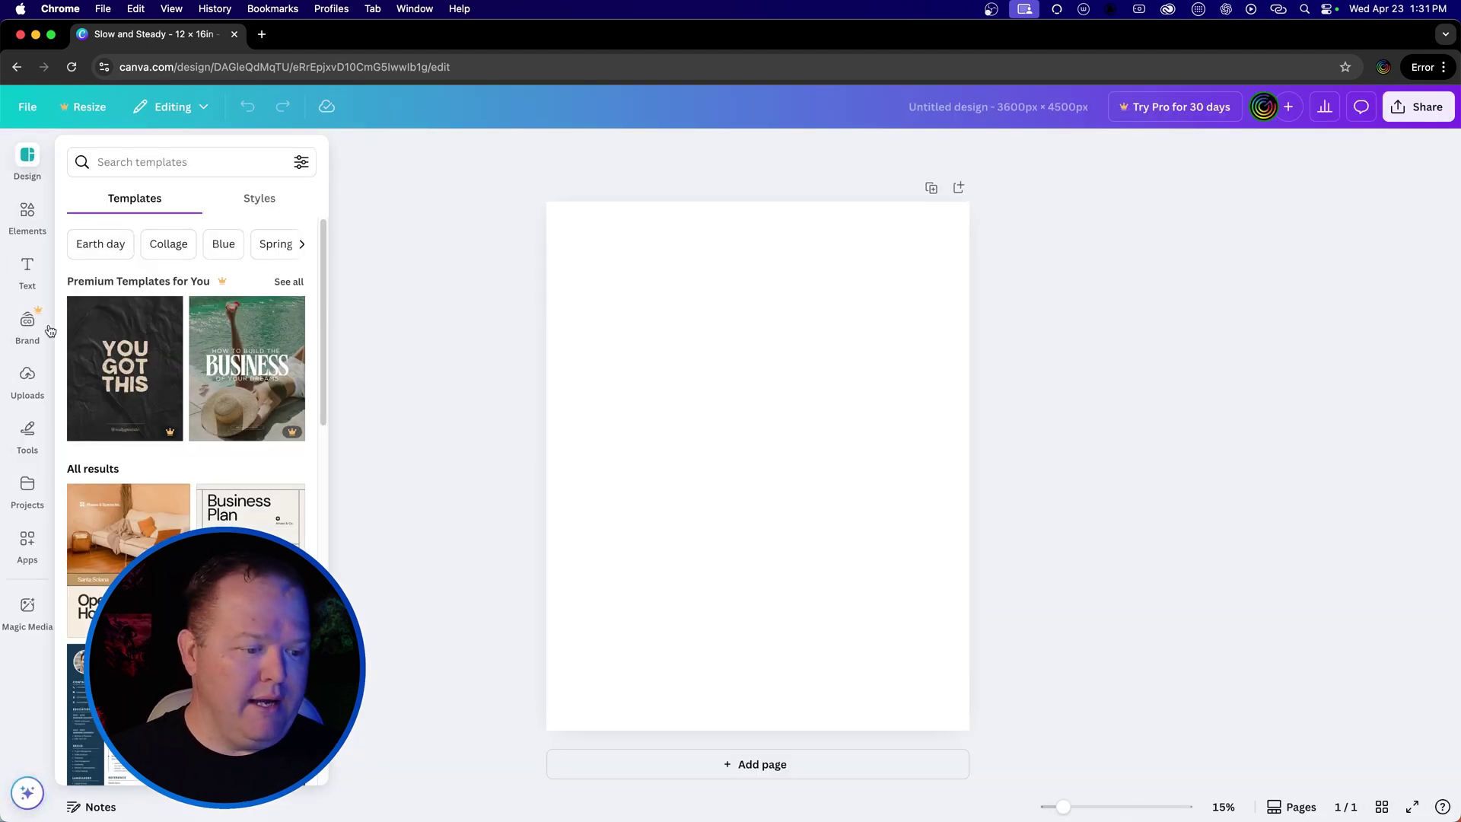
Place the running turtle image from past projects onto the page.
{"action": "left_click", "coordinate": [27, 380]}
{"action": "left_click", "coordinate": [28, 491]}
{"action": "left_click", "coordinate": [125, 468]}
Add a Slow and Steady title in Shrikhand and the Wins the Race!! text.
{"action": "left_click", "coordinate": [27, 268]}
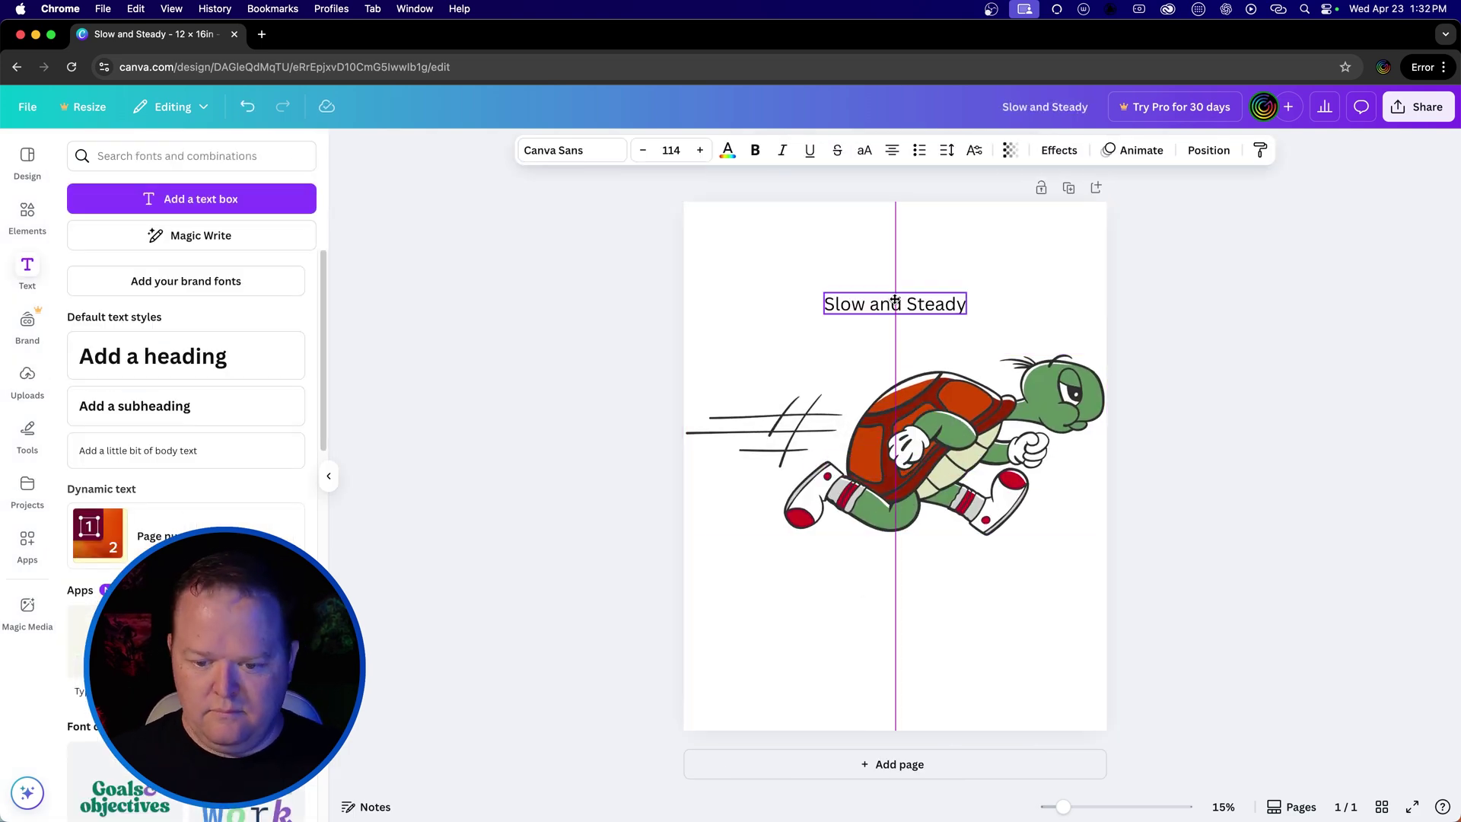
{"action": "left_click", "coordinate": [555, 152]}
{"action": "left_click", "coordinate": [127, 399]}
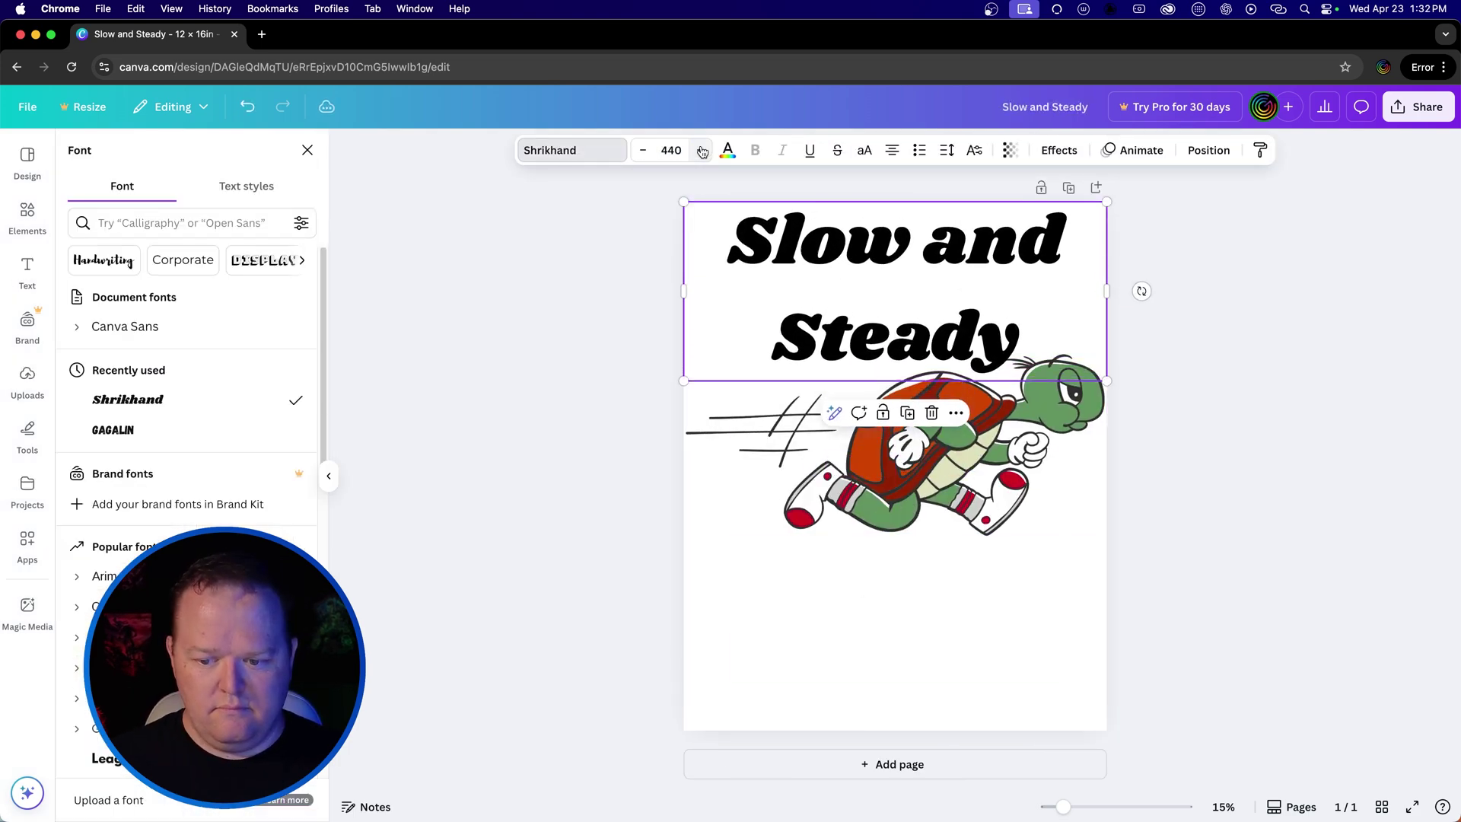
{"action": "left_click", "coordinate": [947, 150]}
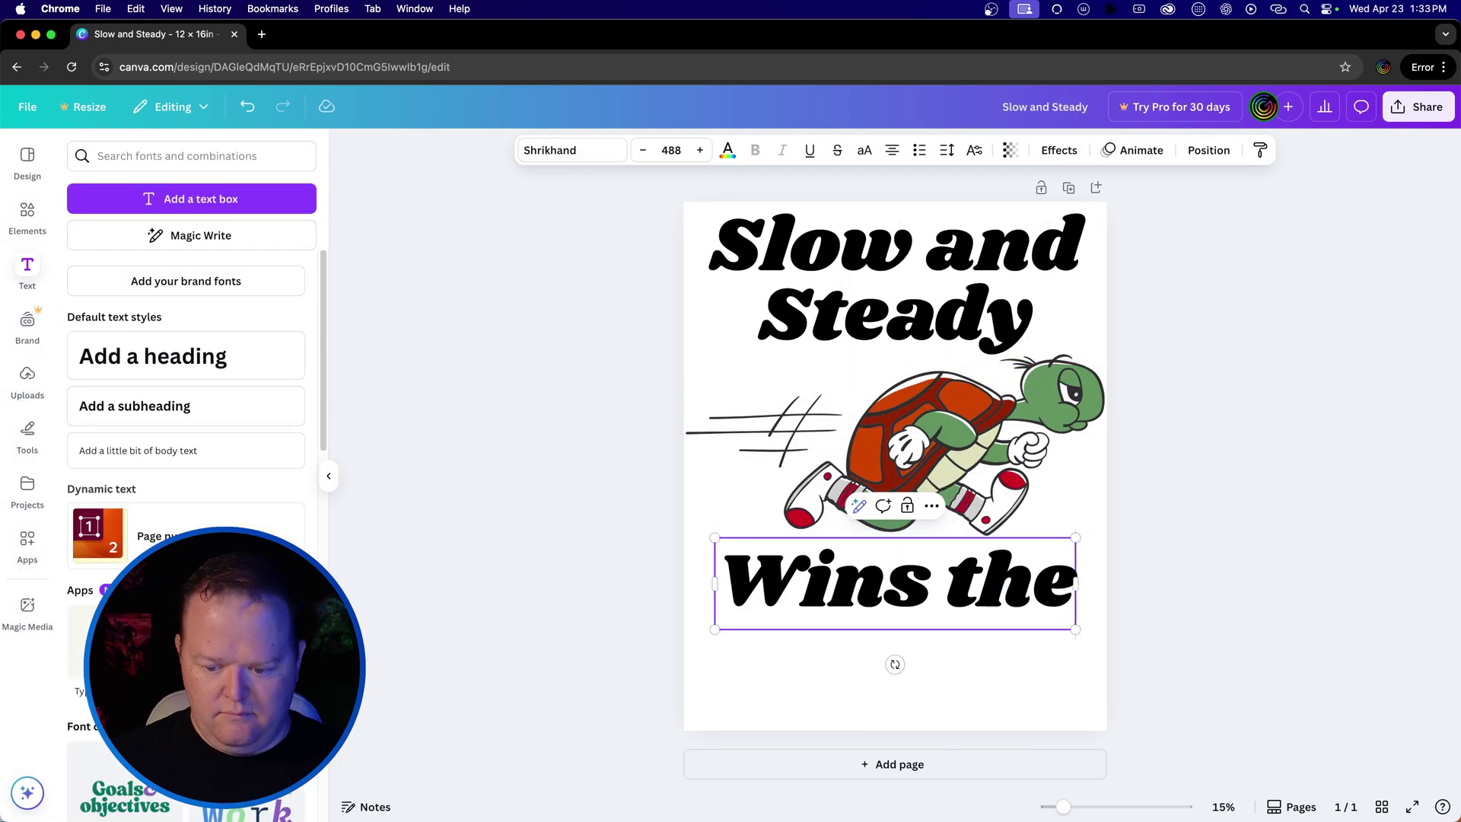
{"action": "type", "text": "Race!!"}
{"action": "left_click", "coordinate": [1174, 393]}
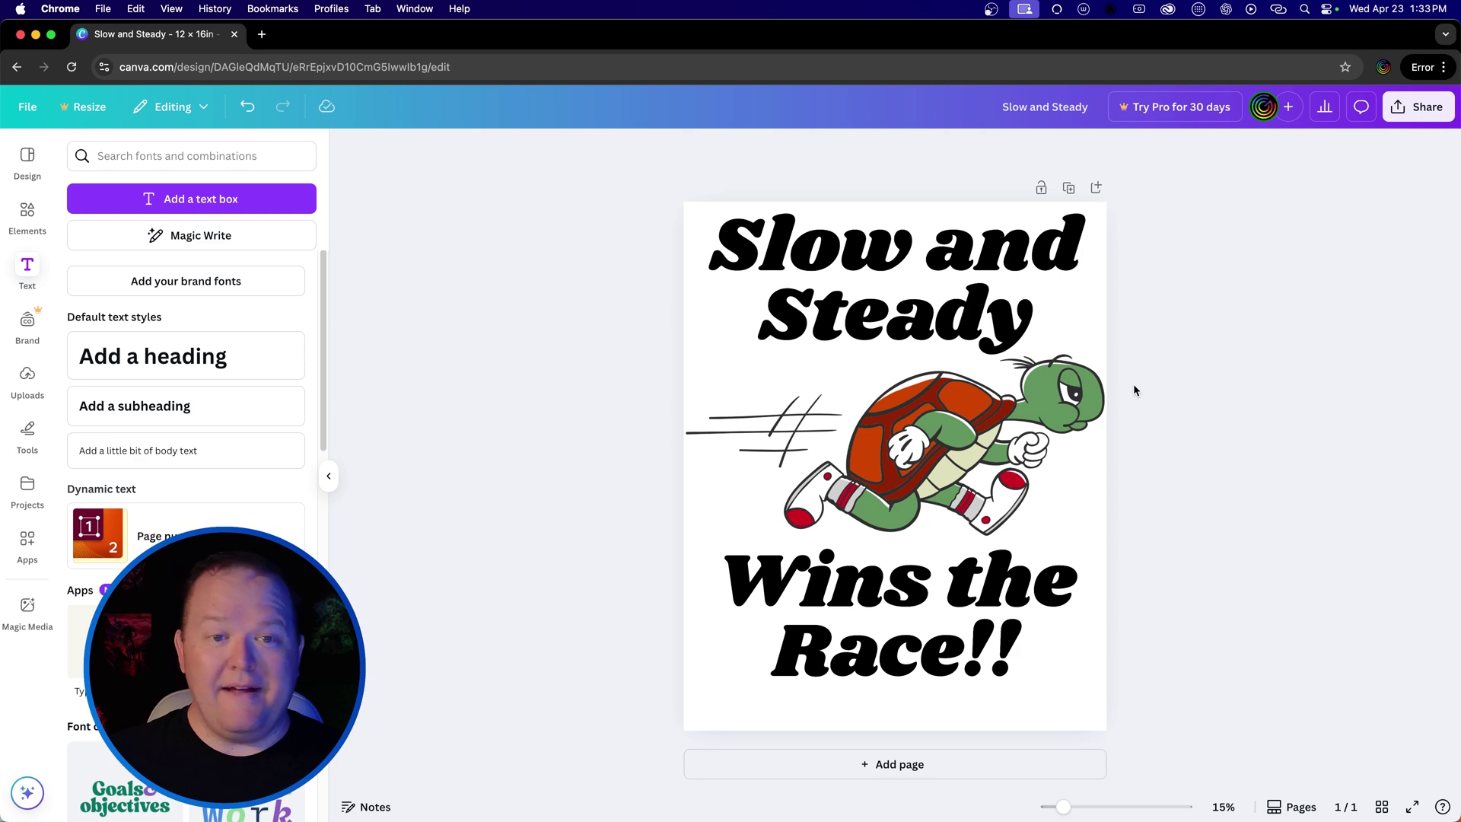
{"action": "left_click", "coordinate": [1417, 106]}
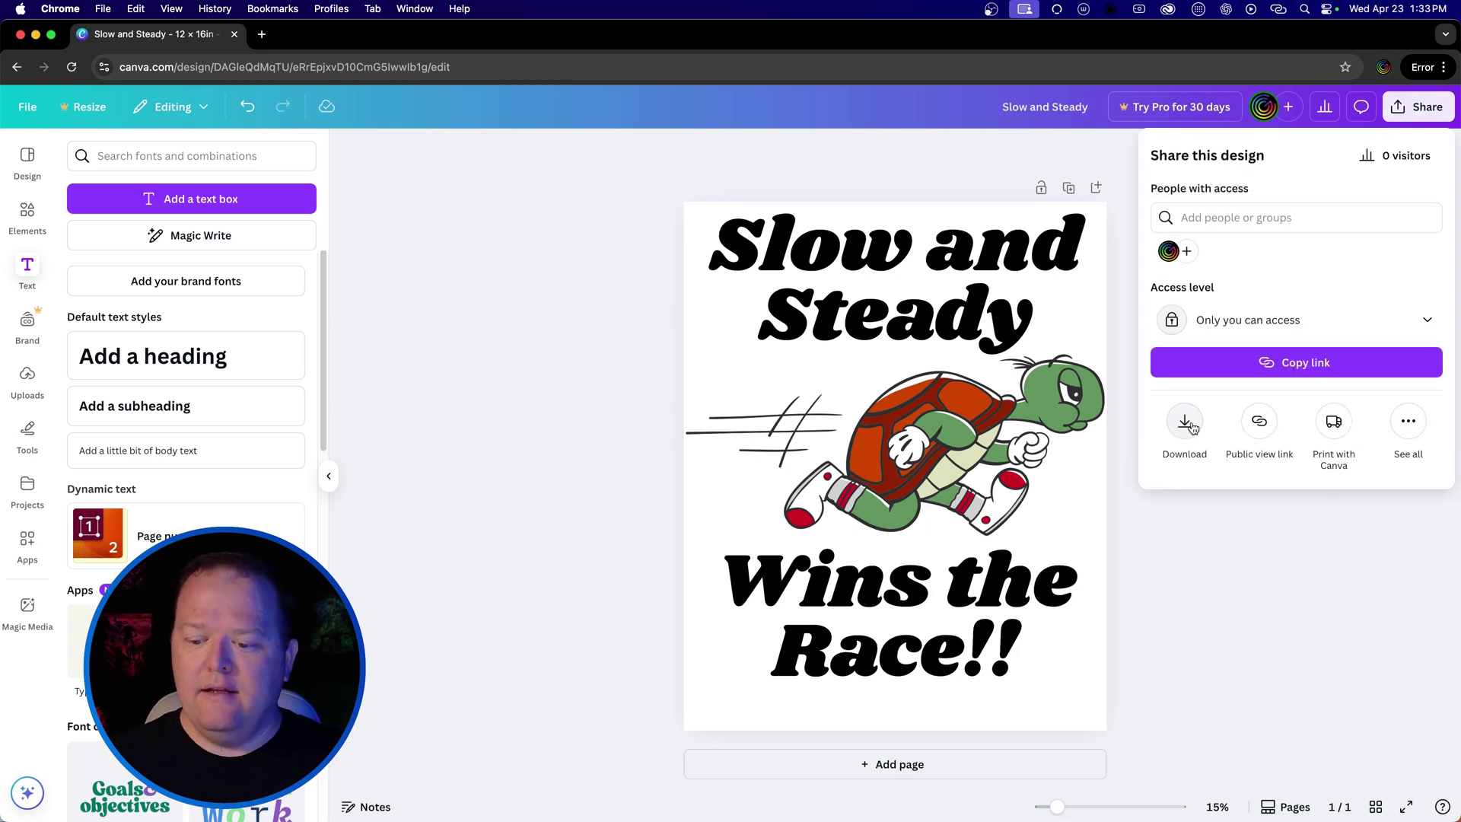
{"action": "left_click", "coordinate": [1184, 420]}
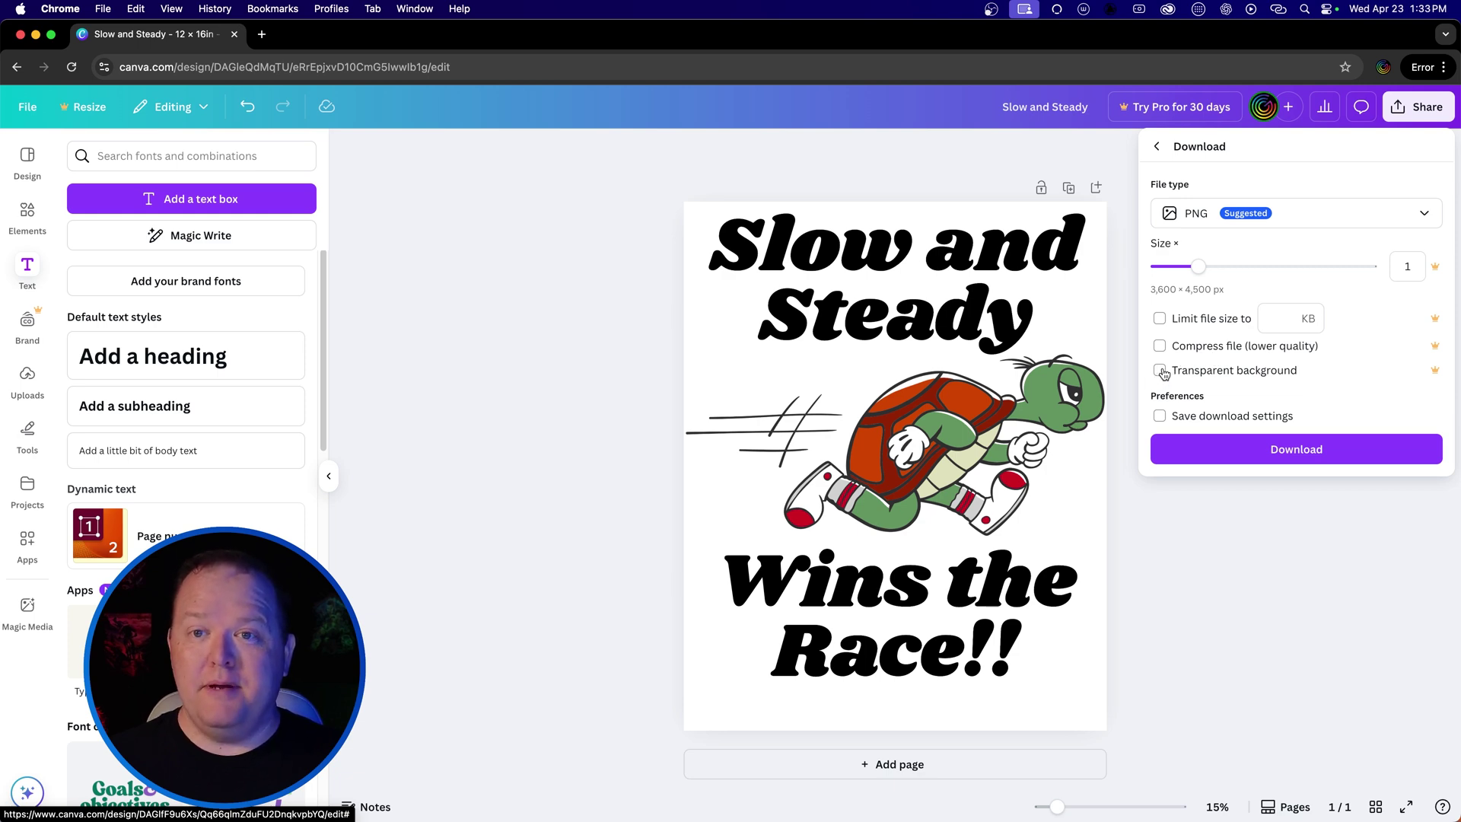
{"action": "left_click", "coordinate": [1159, 371]}
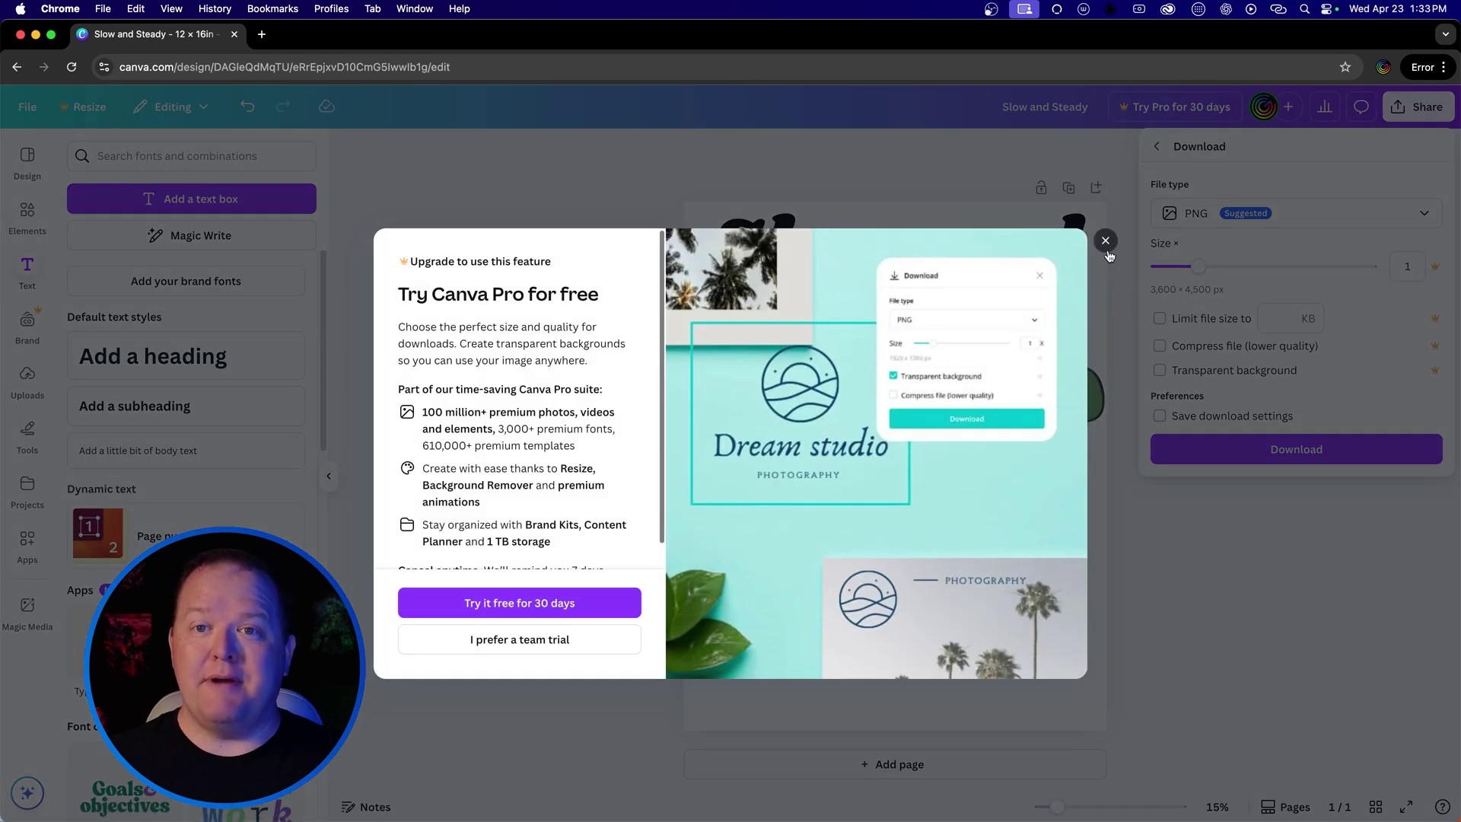
{"action": "left_click", "coordinate": [1106, 245]}
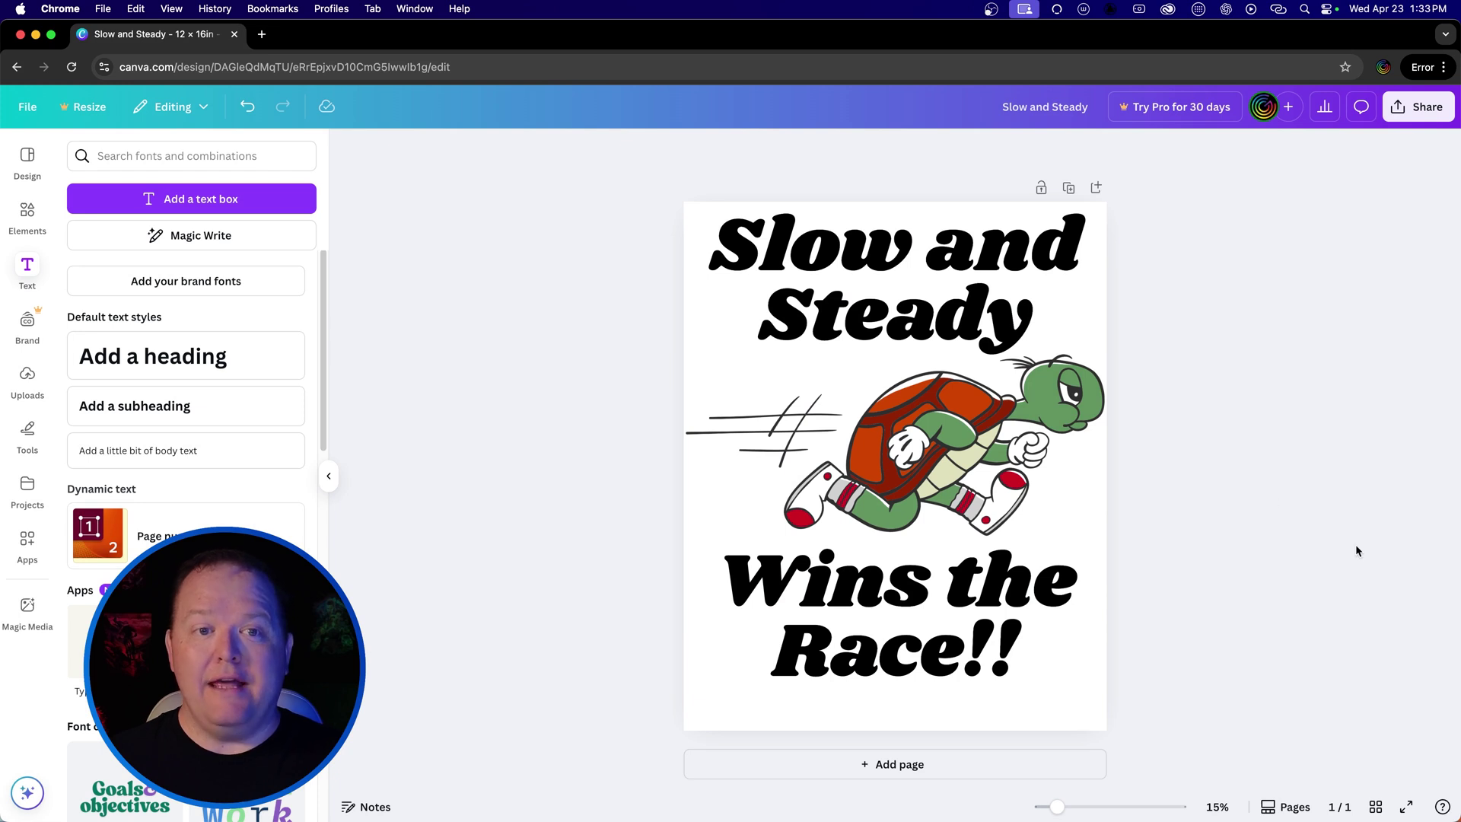